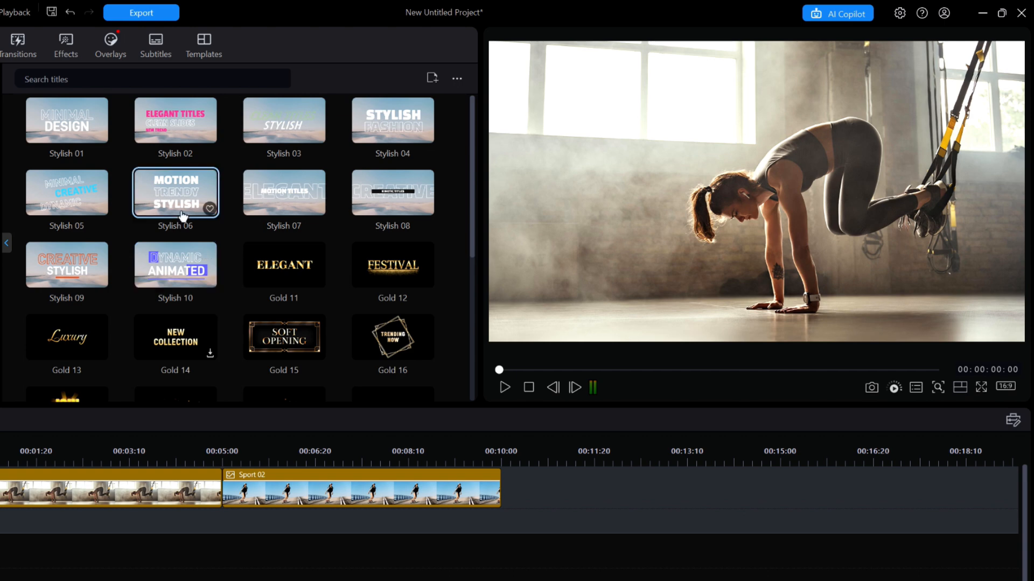
# Preview the Stylish 01 through Stylish 10 title templates one after another
pyautogui.click(89, 115)
pyautogui.click(199, 121)
pyautogui.click(276, 118)
pyautogui.click(392, 121)
pyautogui.click(66, 192)
pyautogui.click(176, 191)
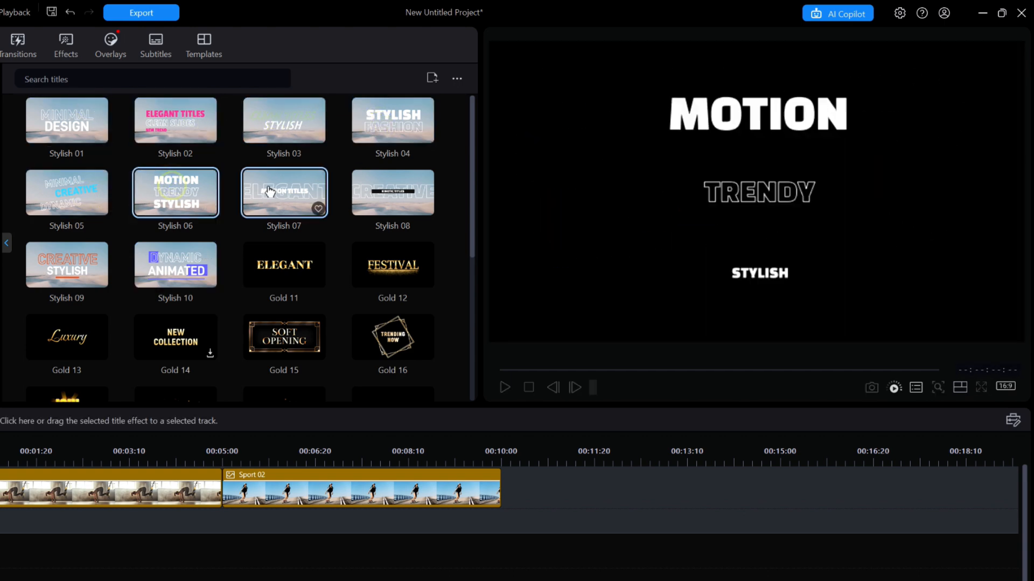
pyautogui.click(270, 192)
pyautogui.click(391, 192)
pyautogui.click(67, 264)
pyautogui.click(177, 261)
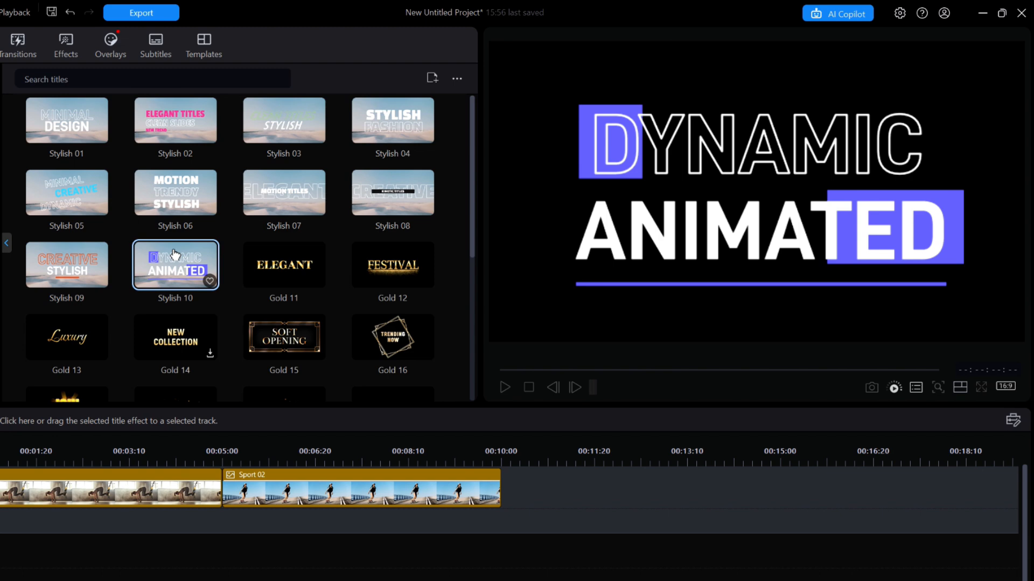
# Preview the Gold 11 through Gold 20 title templates, downloading Gold 14 for its preview
pyautogui.scroll(-2, 207, 265)
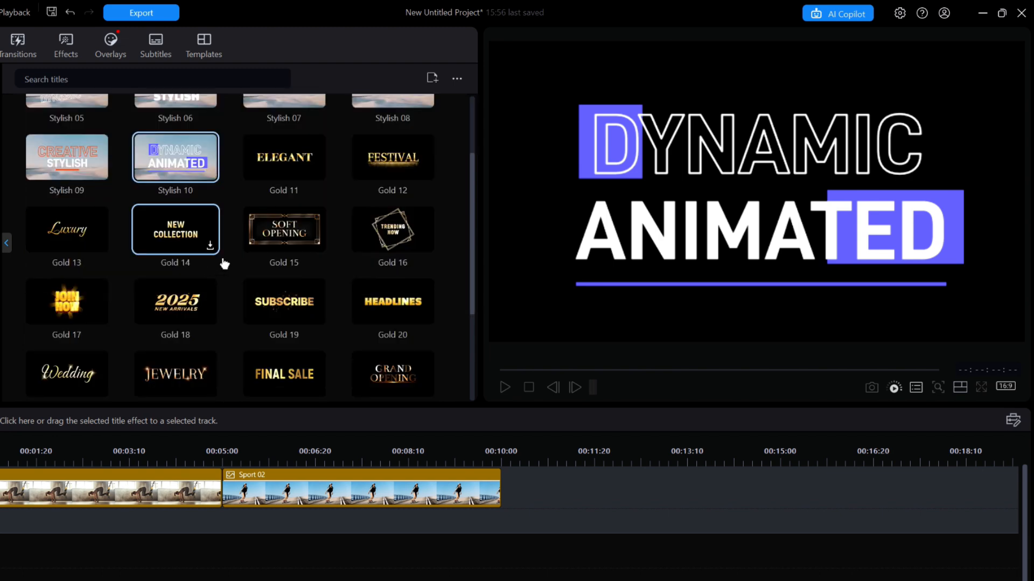
pyautogui.click(289, 169)
pyautogui.click(395, 161)
pyautogui.click(67, 229)
pyautogui.click(176, 229)
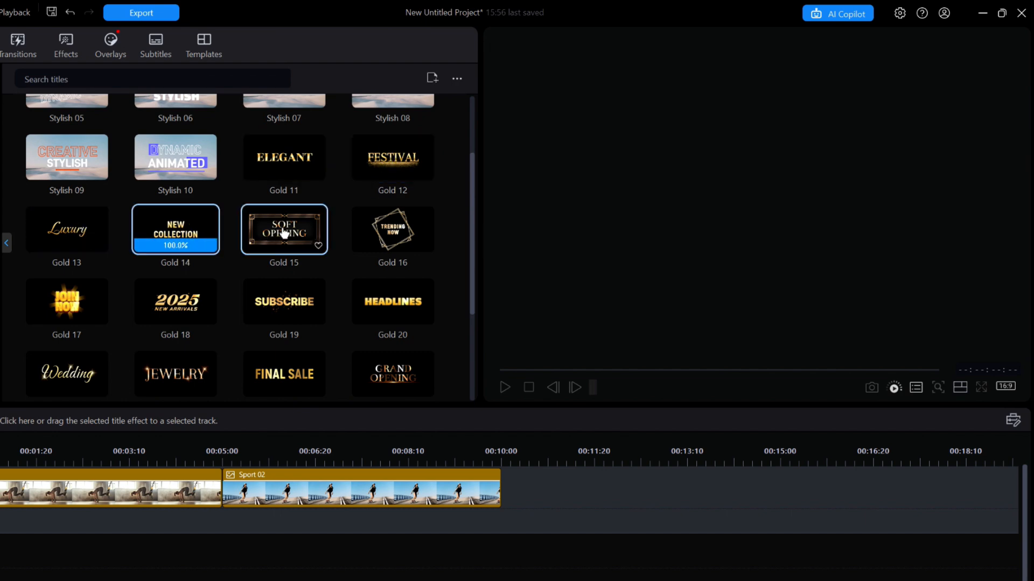
pyautogui.click(284, 233)
pyautogui.click(393, 229)
pyautogui.click(67, 302)
pyautogui.click(190, 303)
pyautogui.click(286, 304)
pyautogui.click(407, 309)
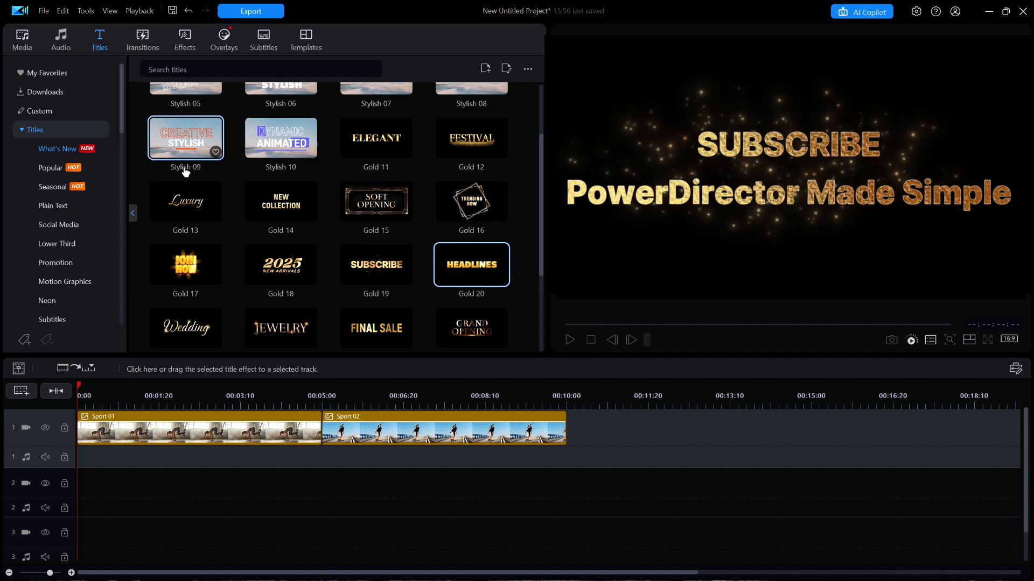
# Place the Default plain text title on video track 1 after Sport 02, starting at about 00:00:12:16
pyautogui.click(55, 209)
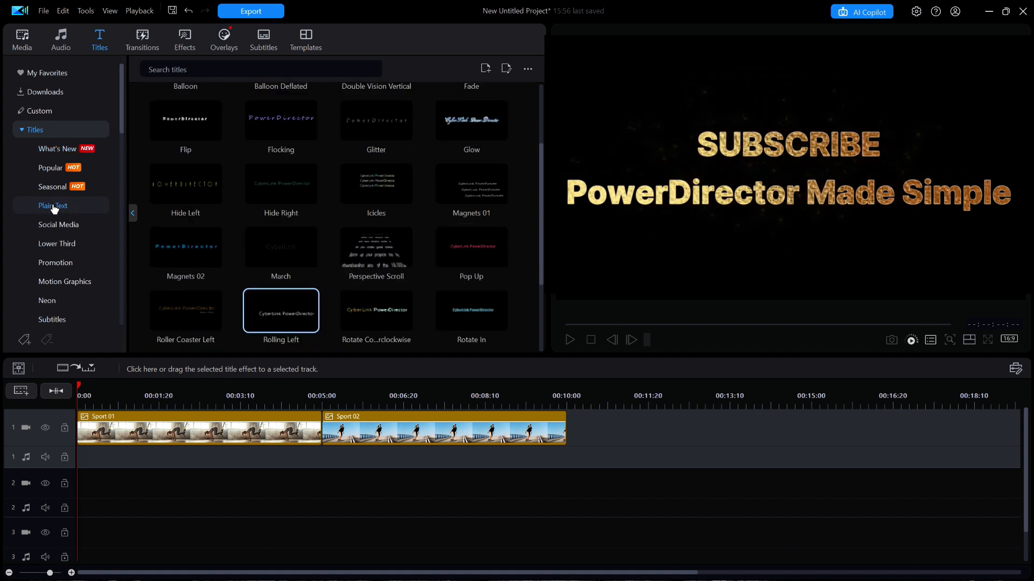
pyautogui.click(57, 210)
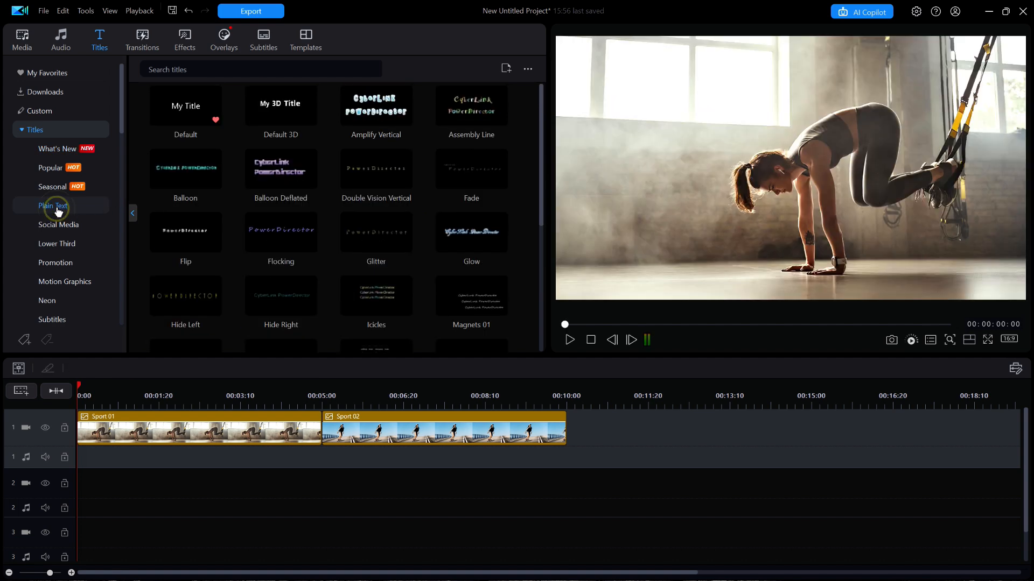
pyautogui.moveTo(178, 111); pyautogui.dragTo(687, 422)
# Open the placed title for editing and look through its In and Out text animation presets
pyautogui.click(99, 369)
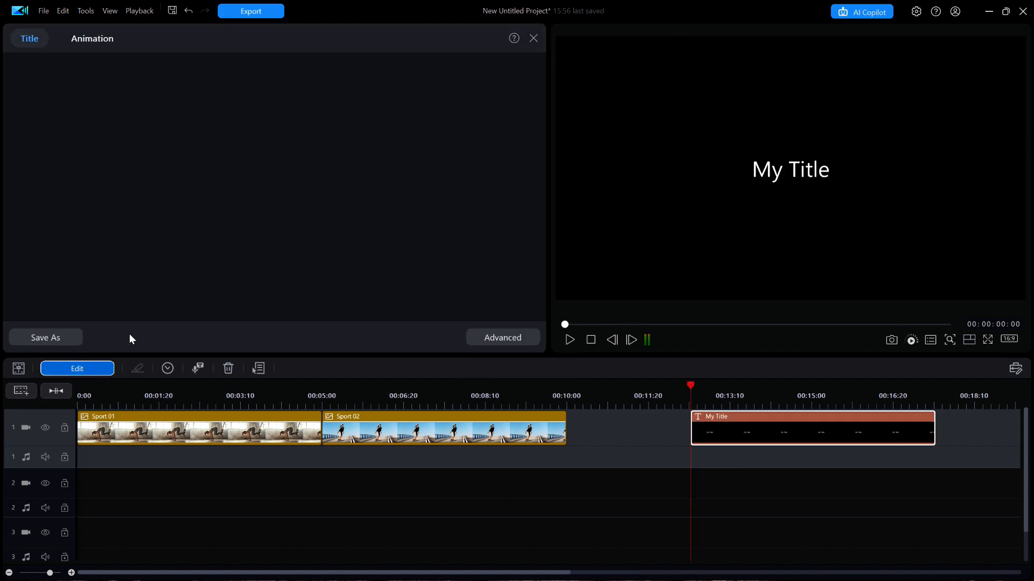
pyautogui.click(100, 40)
pyautogui.click(26, 63)
pyautogui.moveTo(519, 126); pyautogui.dragTo(523, 269)
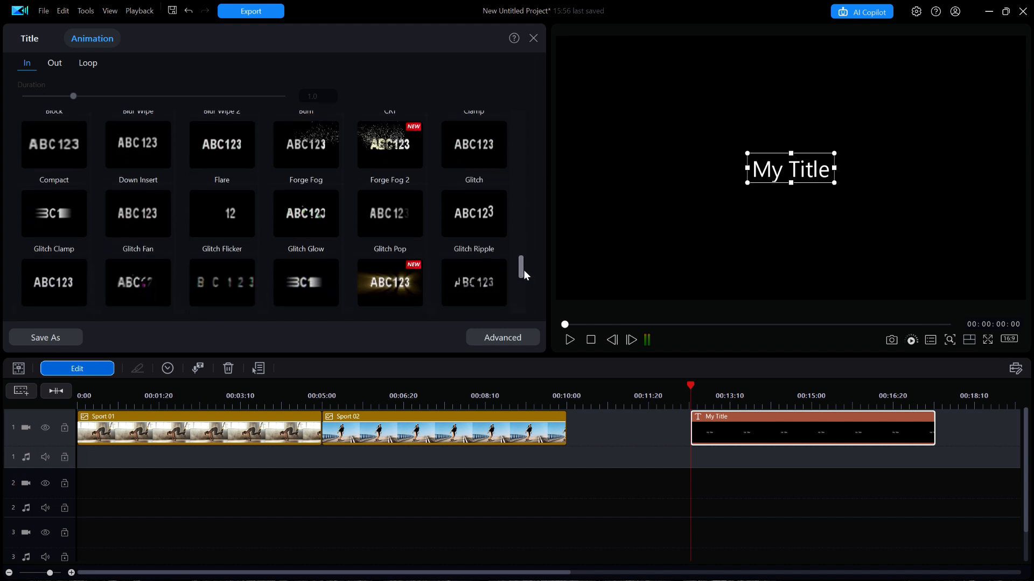
pyautogui.click(52, 63)
pyautogui.moveTo(522, 124); pyautogui.dragTo(525, 299)
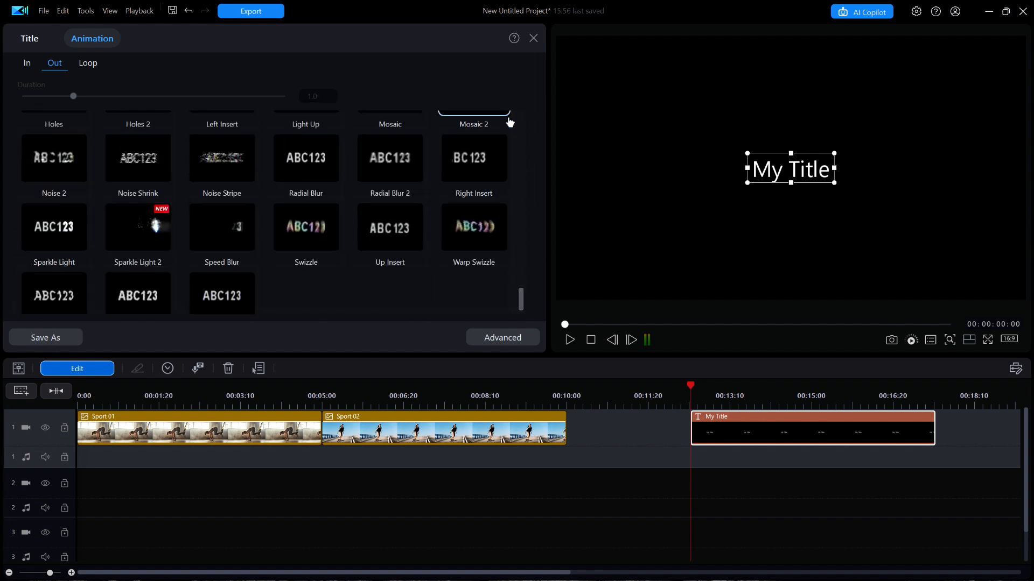
pyautogui.click(533, 38)
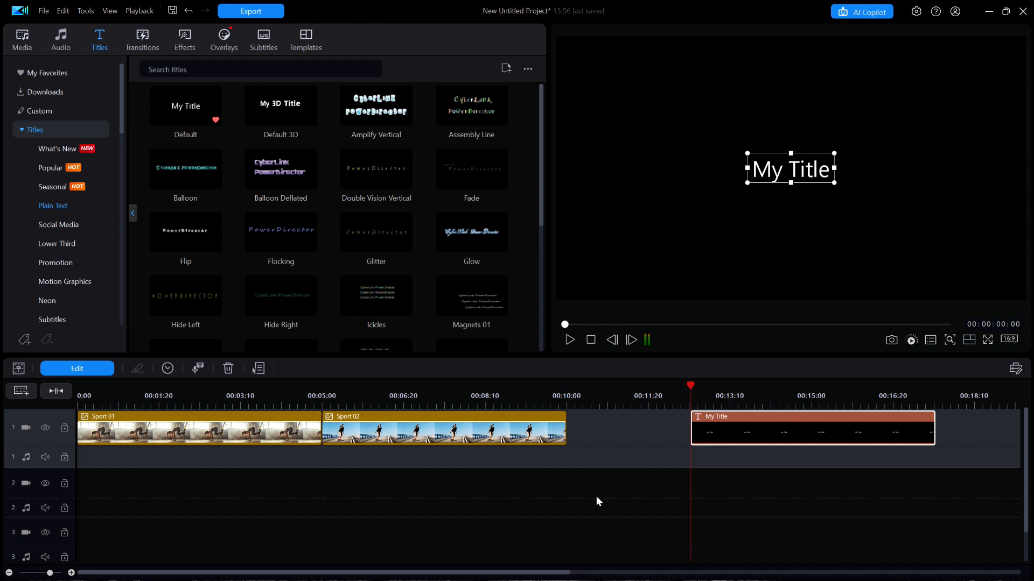
# Preview the Beat transition from What's New and apply it between the Sport 01 and Sport 02 clips
pyautogui.click(143, 37)
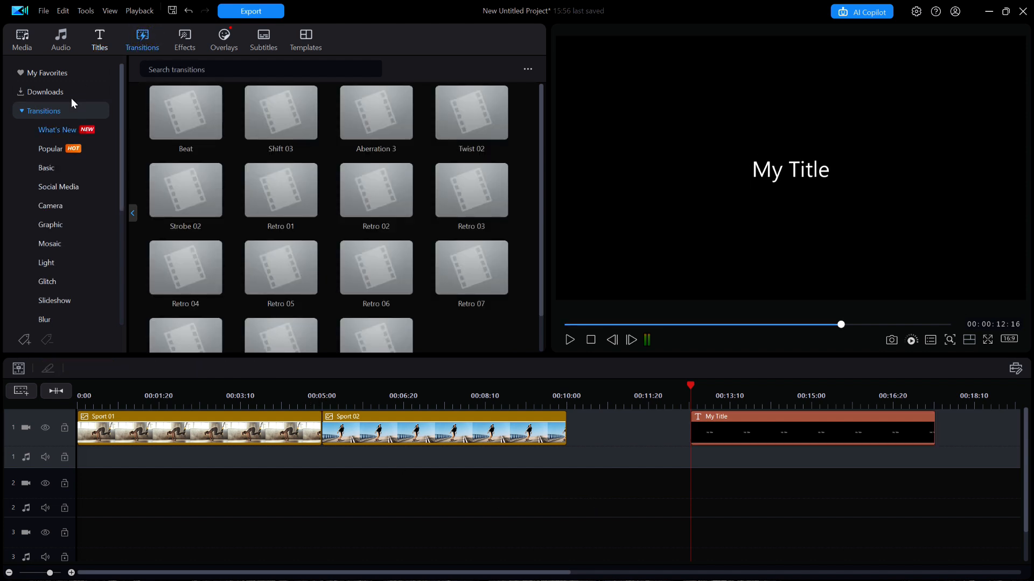
pyautogui.click(54, 130)
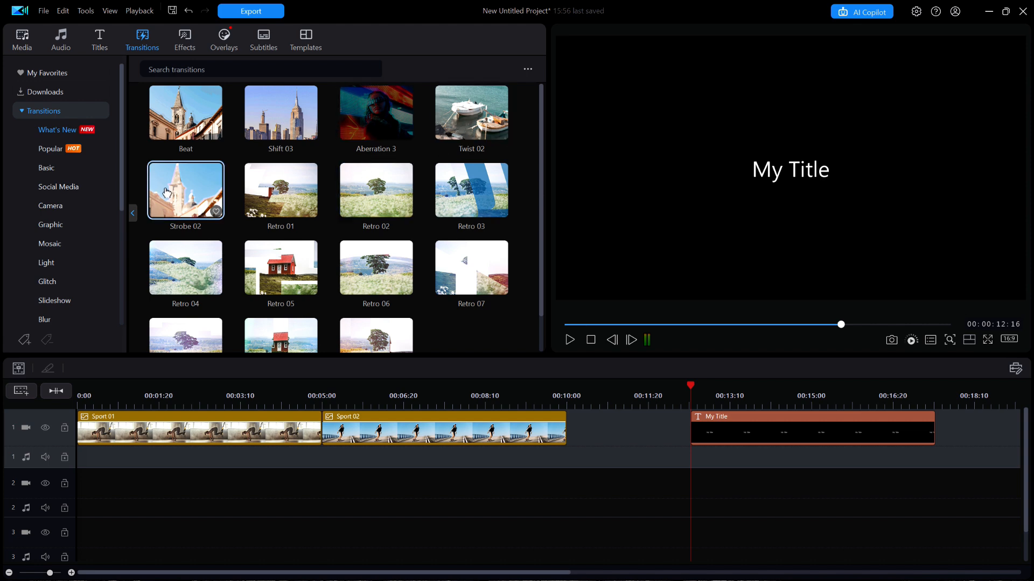
pyautogui.click(207, 126)
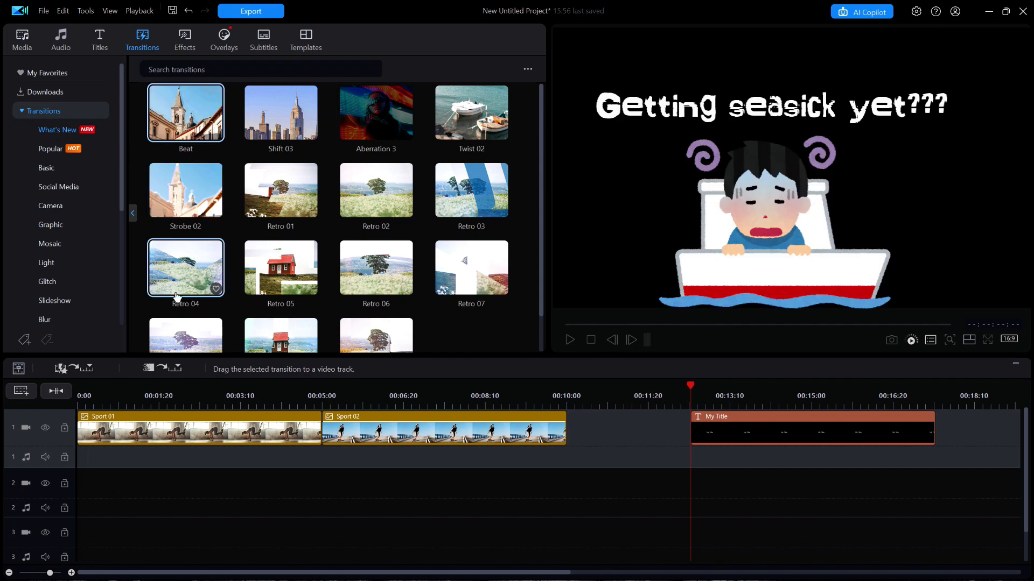
pyautogui.click(255, 435)
pyautogui.click(403, 436)
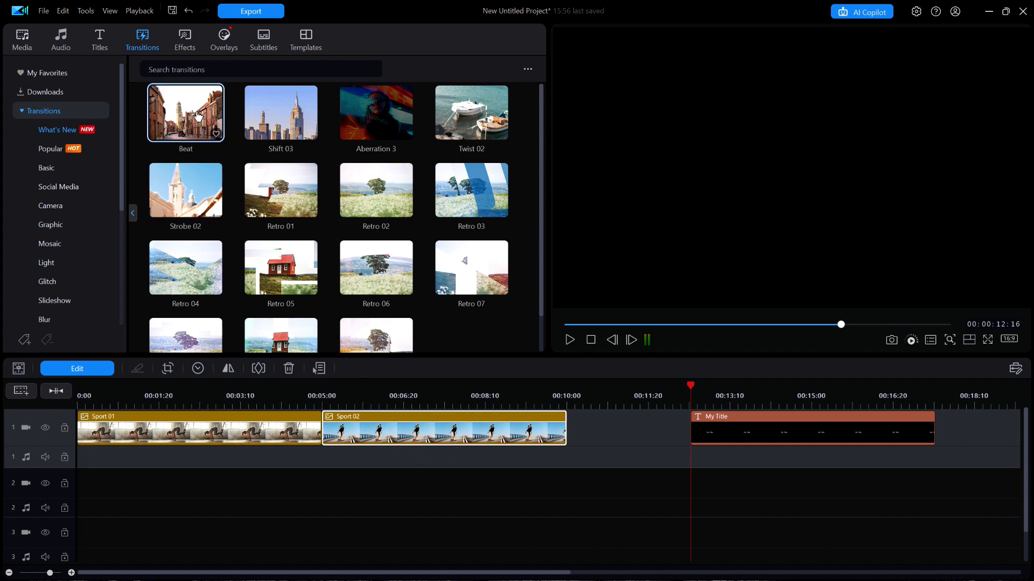
pyautogui.moveTo(198, 117); pyautogui.dragTo(323, 435)
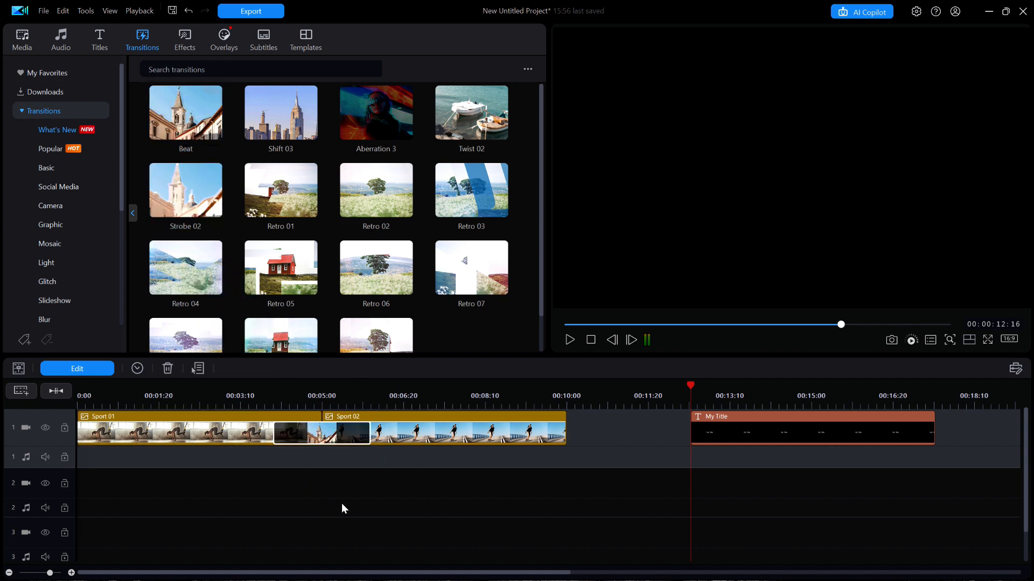
# Delete the My Title clip from video track 1
pyautogui.click(805, 433)
pyautogui.press('Delete')
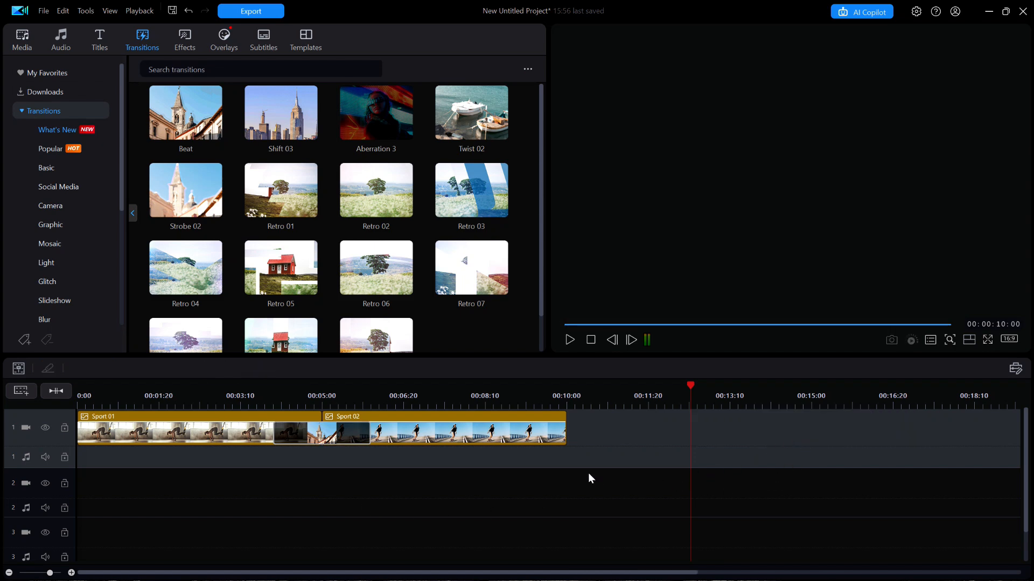
# Check the Beat transition's timing on the timeline and the default durations in the Editing preferences
pyautogui.moveTo(295, 439)
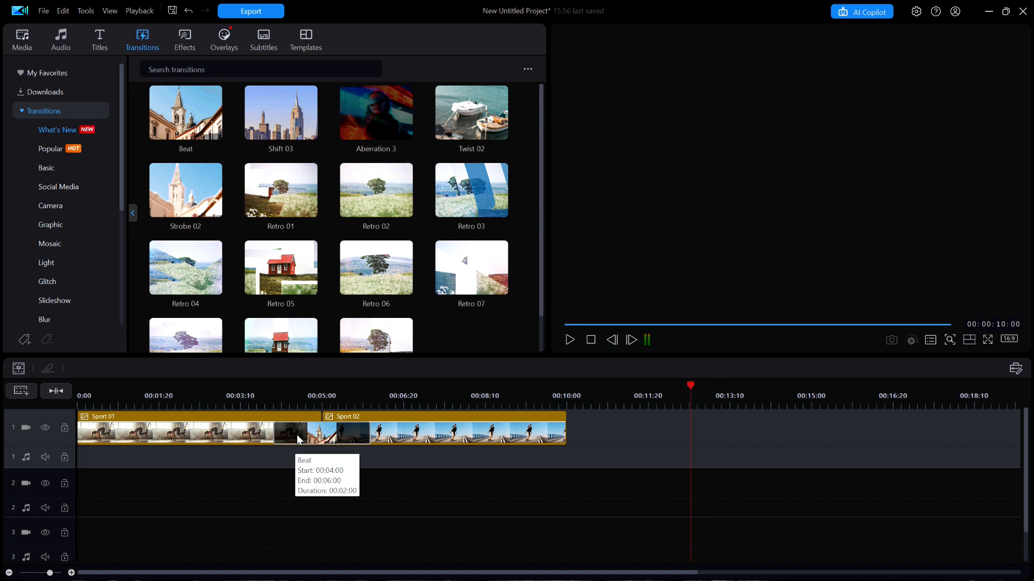
pyautogui.click(298, 438)
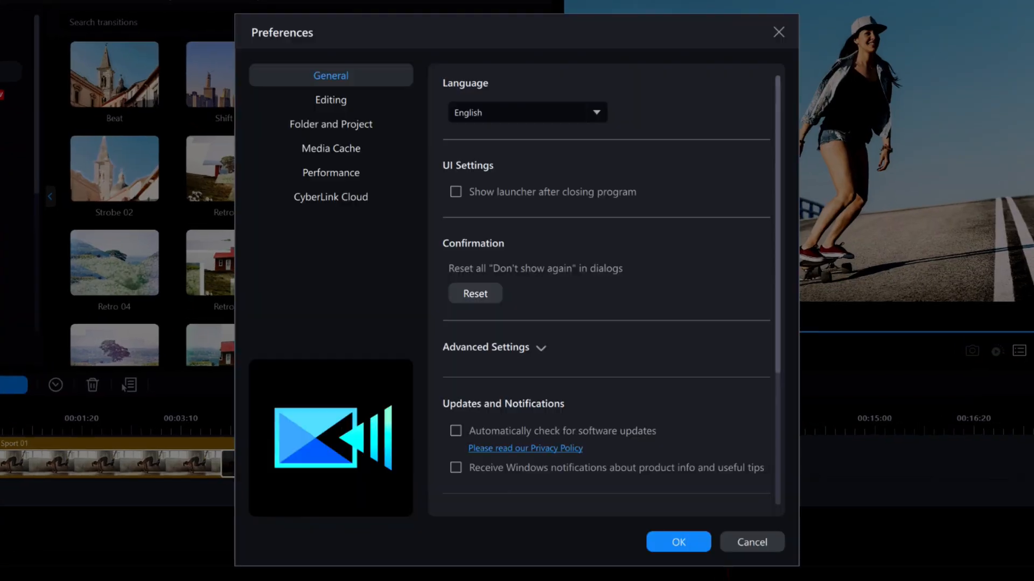
pyautogui.click(321, 98)
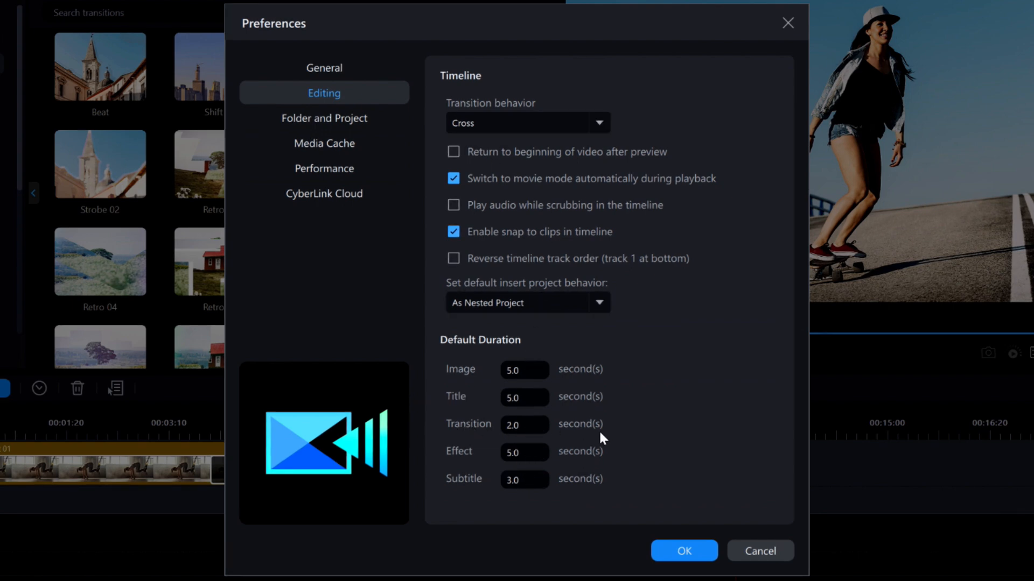
pyautogui.click(685, 551)
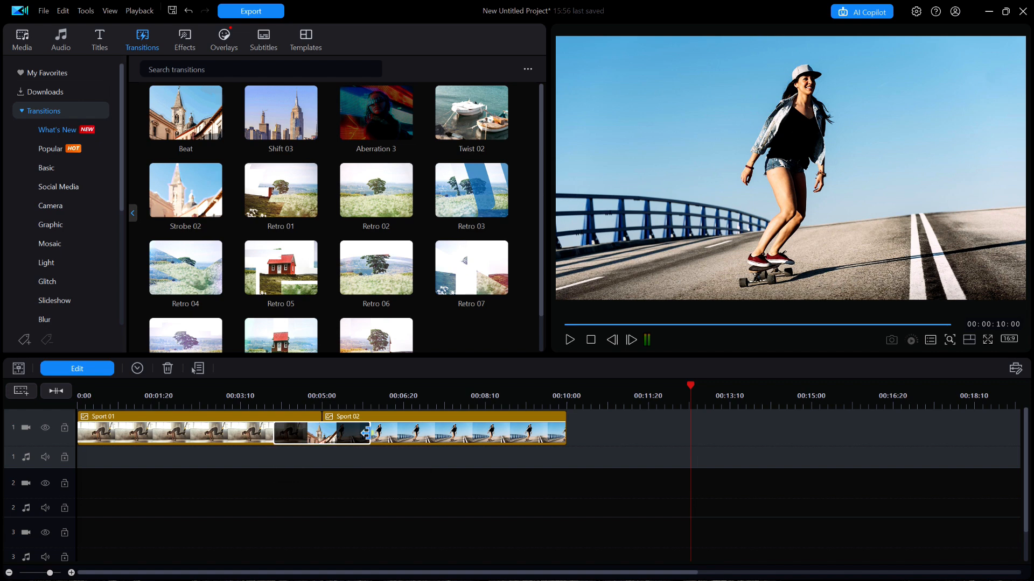
# Try stretching the Beat transition's end further over Sport 02 to about 00:00:03:14, play it back, and undo the stretch
pyautogui.moveTo(365, 433); pyautogui.dragTo(438, 431)
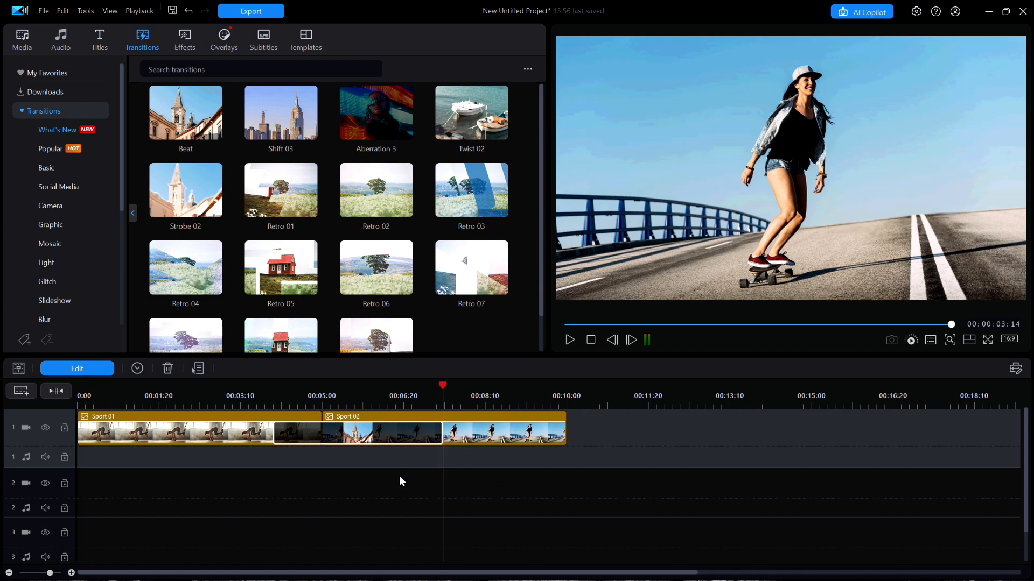
pyautogui.click(268, 395)
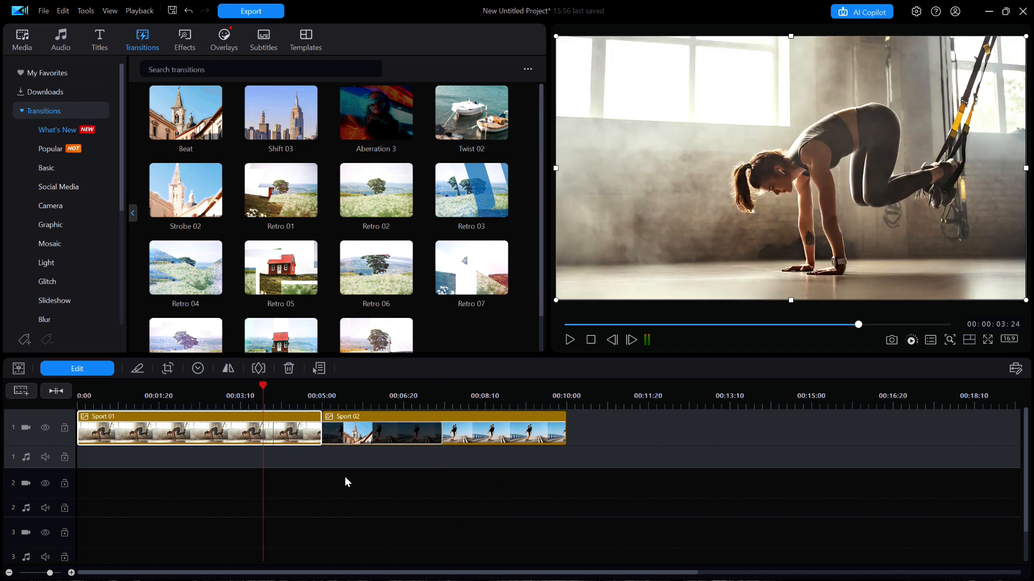
pyautogui.press('space')
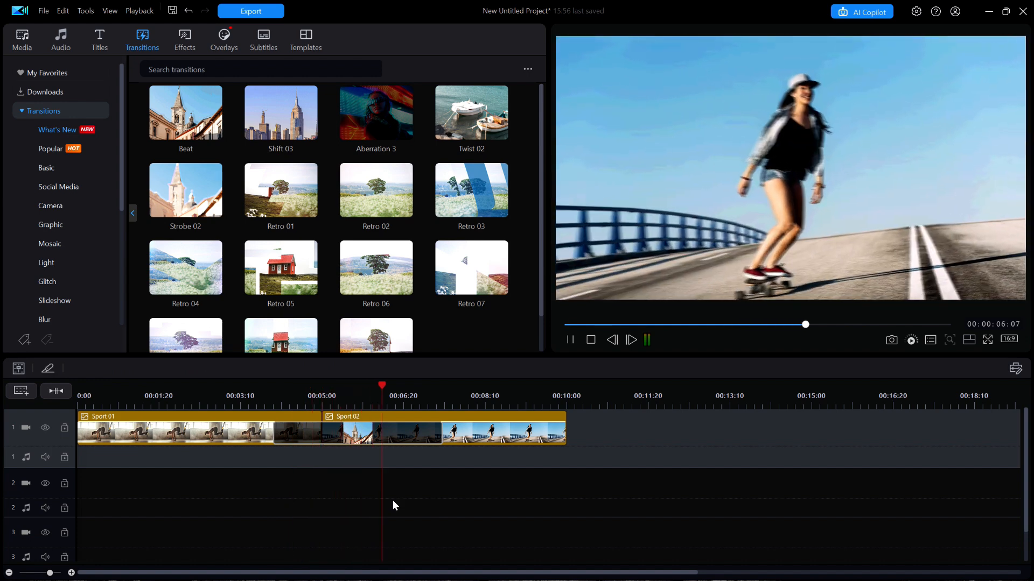
pyautogui.press('space')
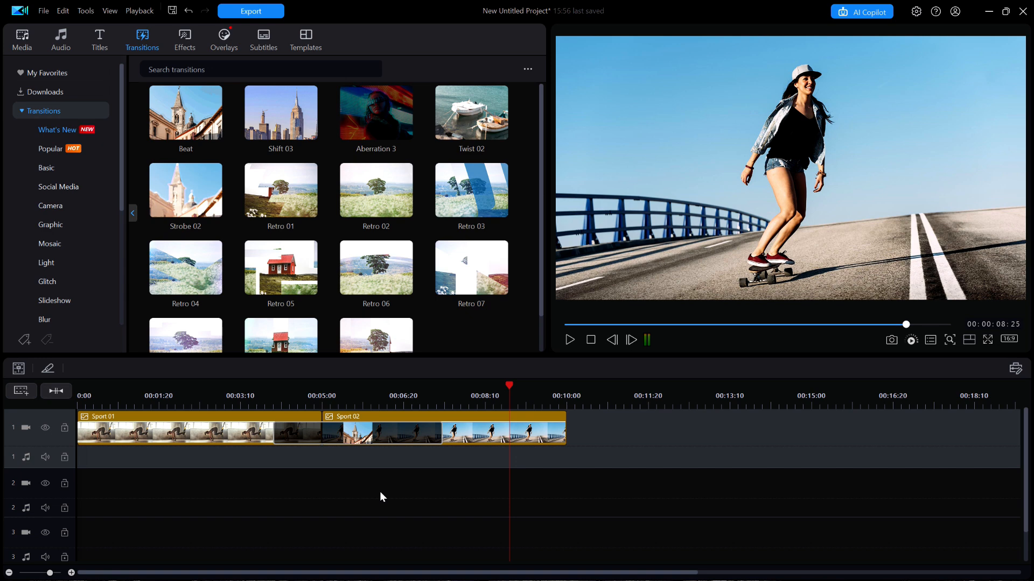
pyautogui.hotkey('ctrl', 'z')
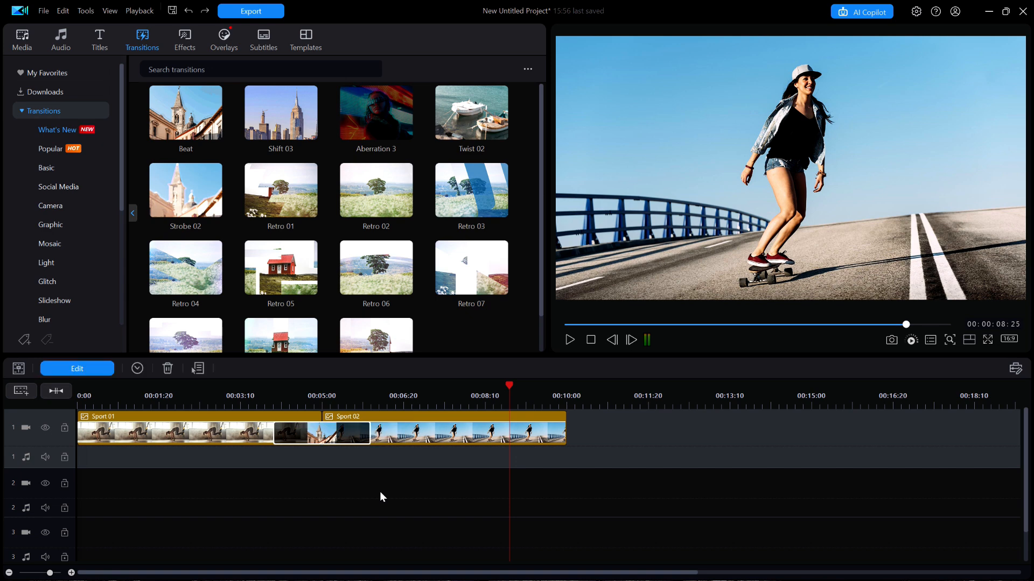
# Set the selected Beat transition's duration to 6 seconds
pyautogui.click(137, 370)
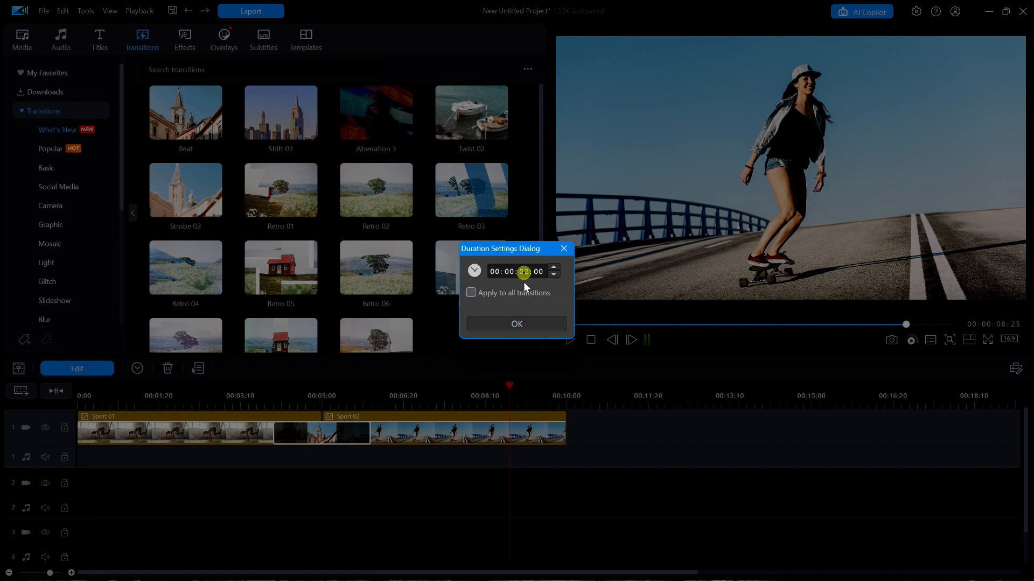
pyautogui.write('6')
pyautogui.click(529, 323)
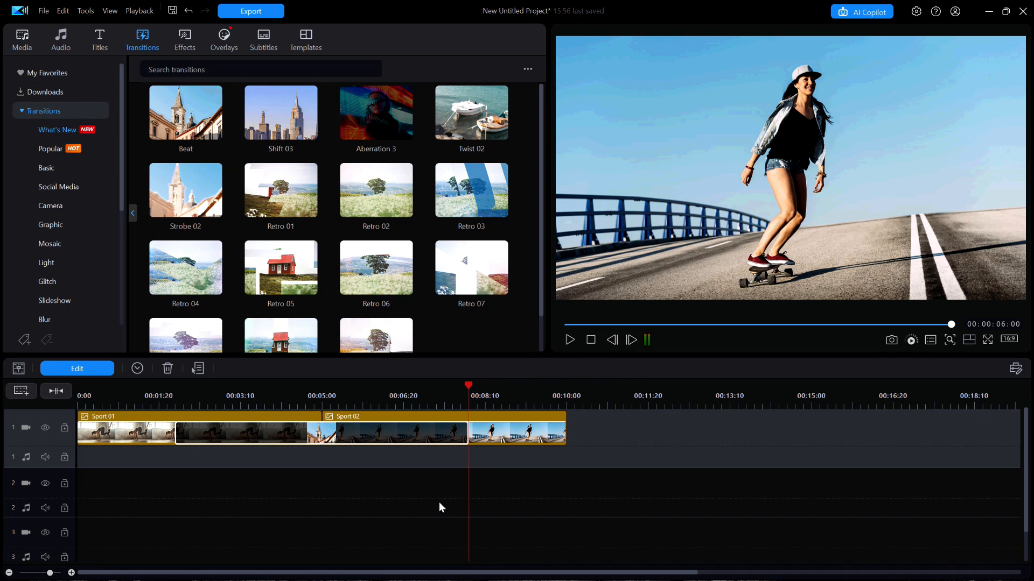
# Play back the lengthened transition between the two clips and undo its duration change
pyautogui.click(166, 397)
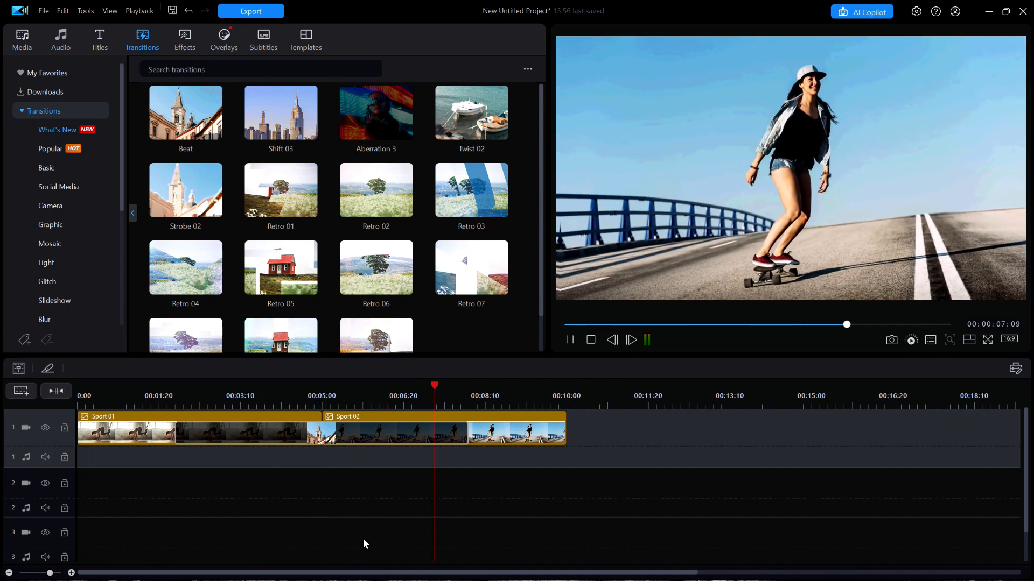
pyautogui.press('space')
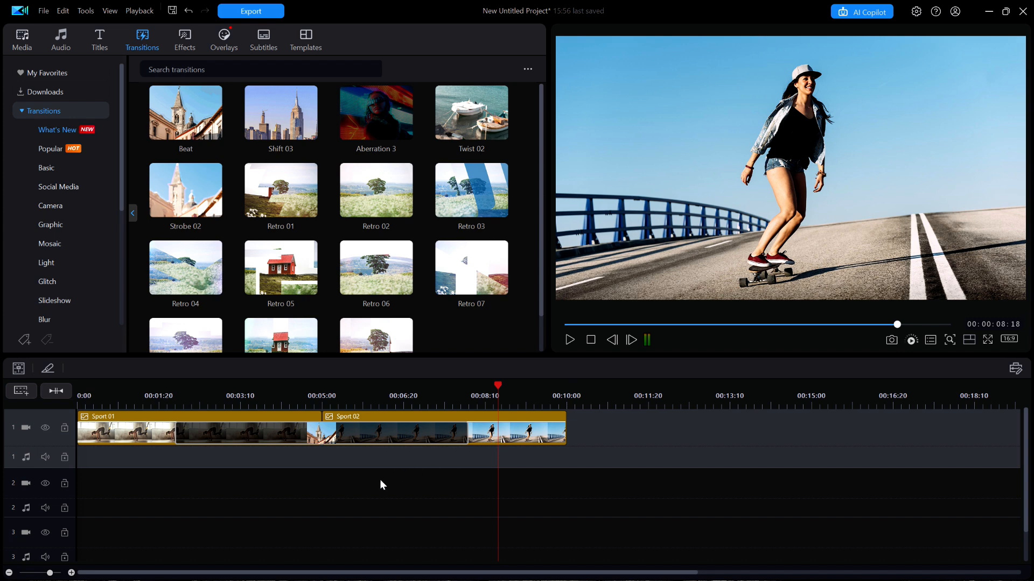
pyautogui.hotkey('ctrl', 'z')
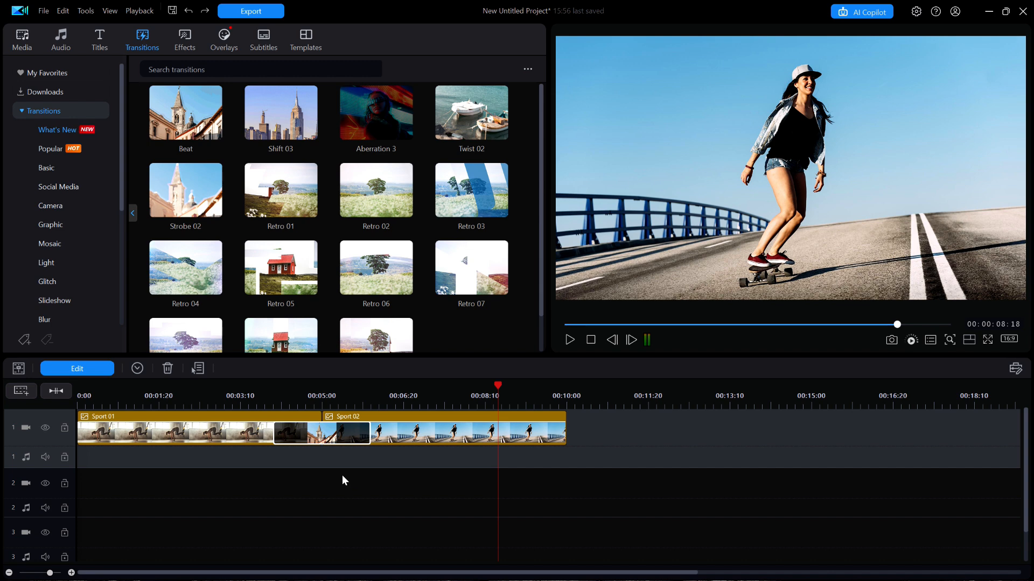
# Change the Beat transition's behavior to Overlap and close its settings
pyautogui.click(95, 372)
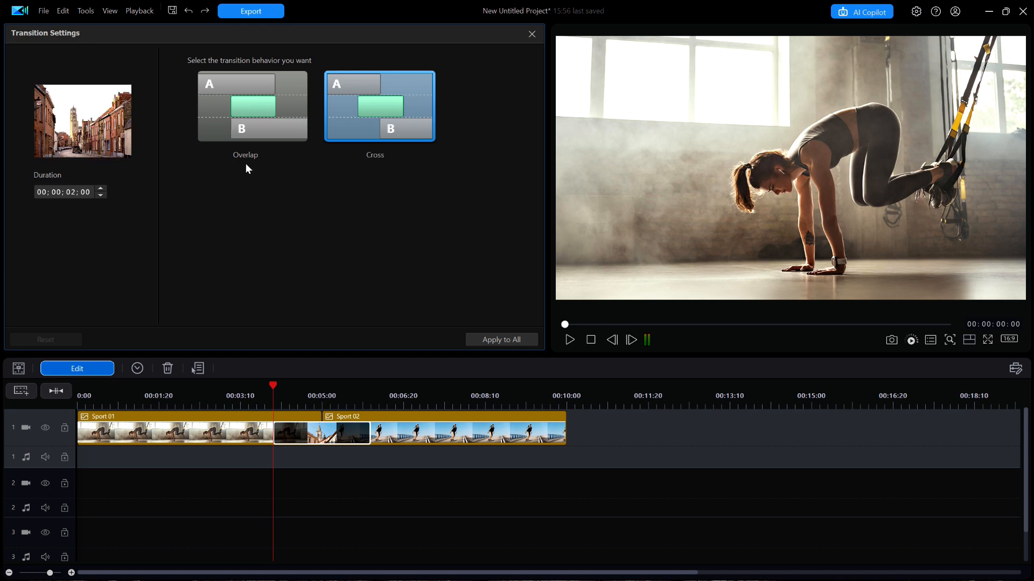
pyautogui.click(260, 124)
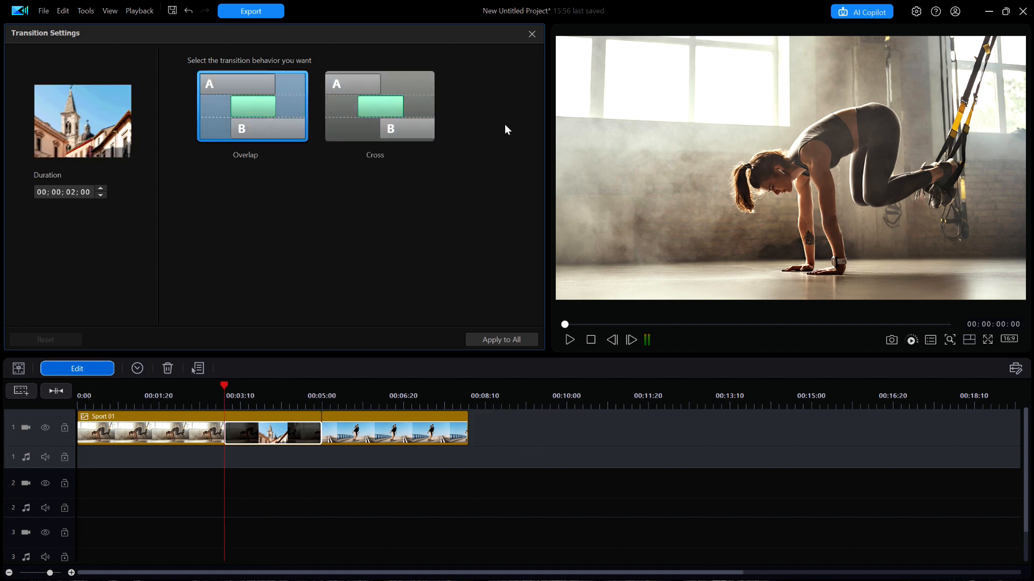
pyautogui.click(532, 34)
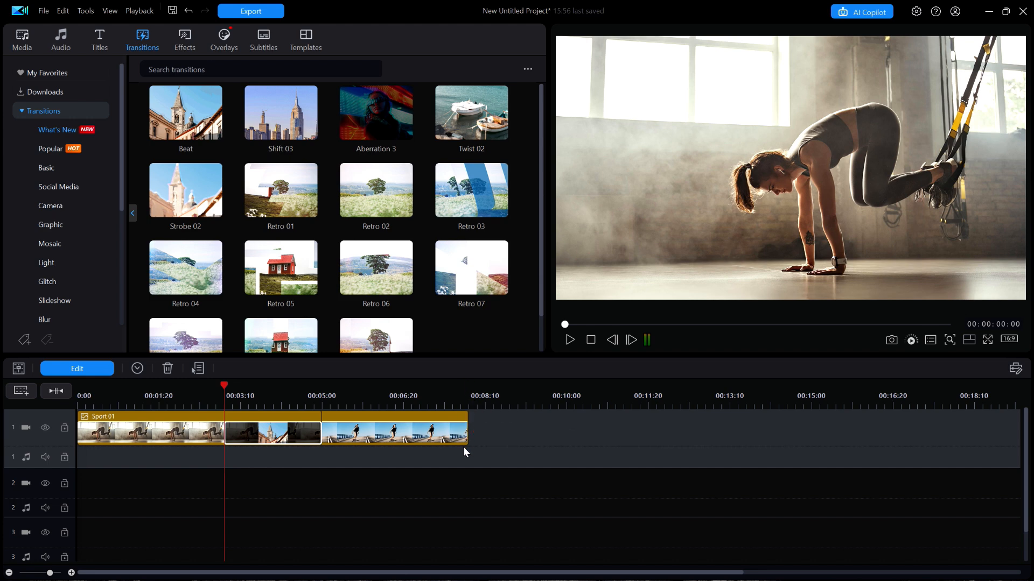
# Delete the Beat transition between Sport 01 and Sport 02
pyautogui.click(309, 437)
pyautogui.press('Delete')
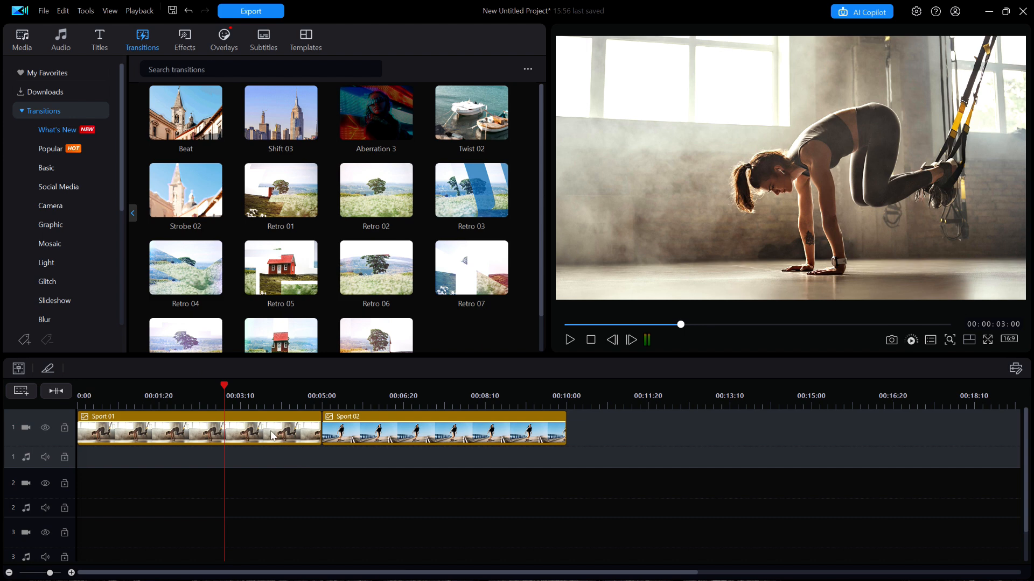
# Add the Shift 03 transition between Sport 01 and Sport 02 and play back the join
pyautogui.click(287, 121)
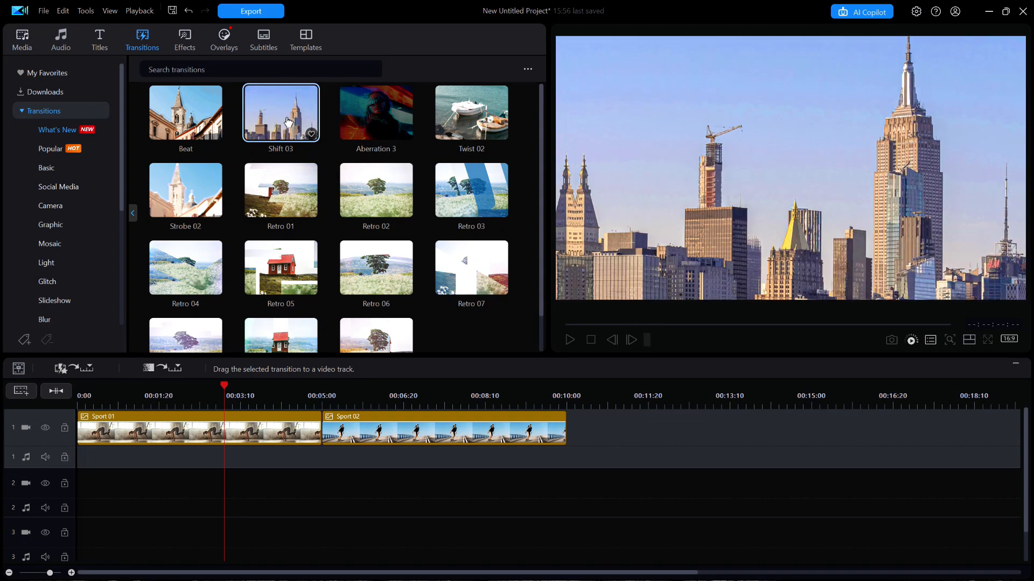
pyautogui.moveTo(287, 121); pyautogui.dragTo(330, 425)
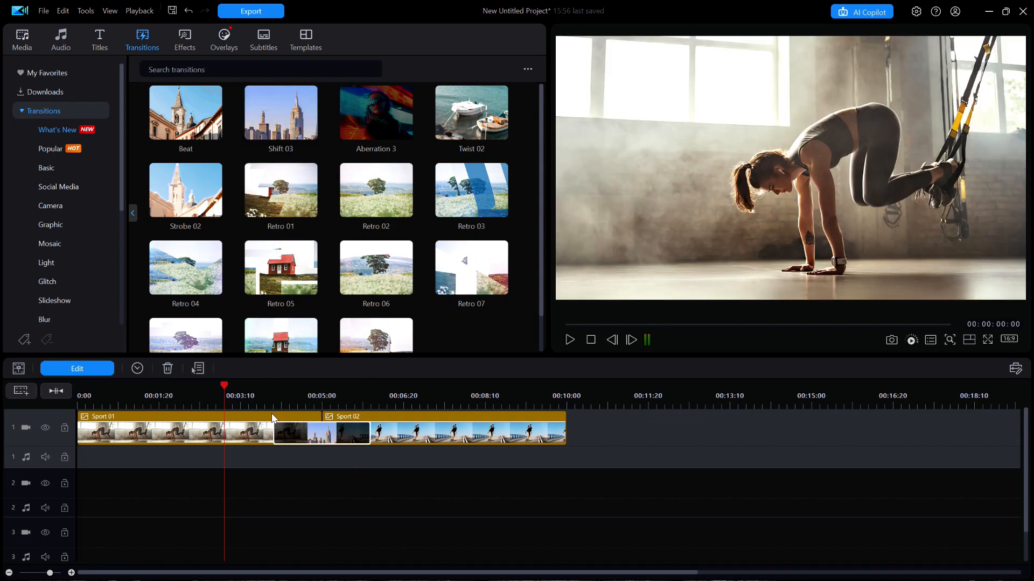
pyautogui.click(264, 392)
pyautogui.click(319, 532)
pyautogui.press('space')
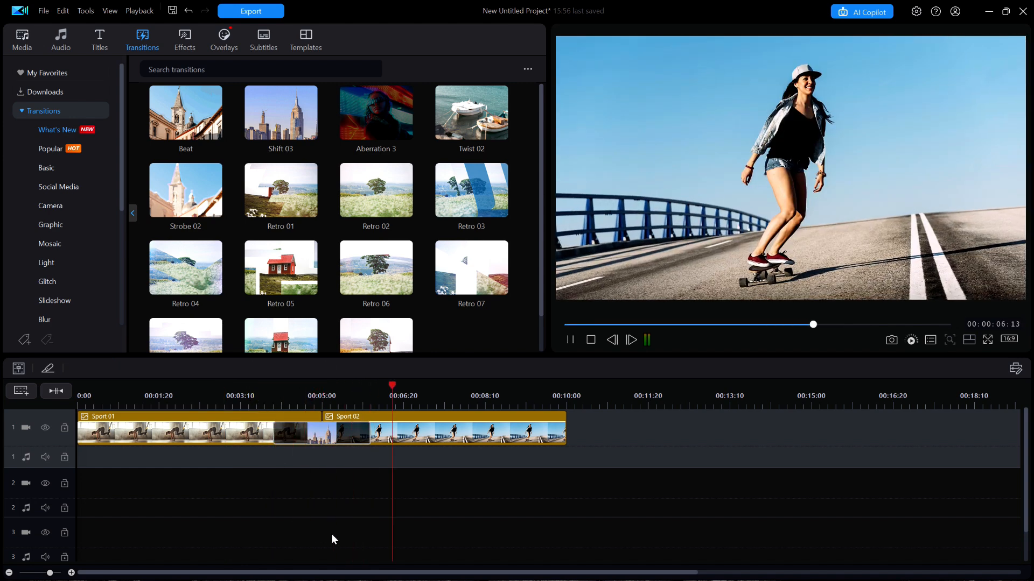
pyautogui.press('space')
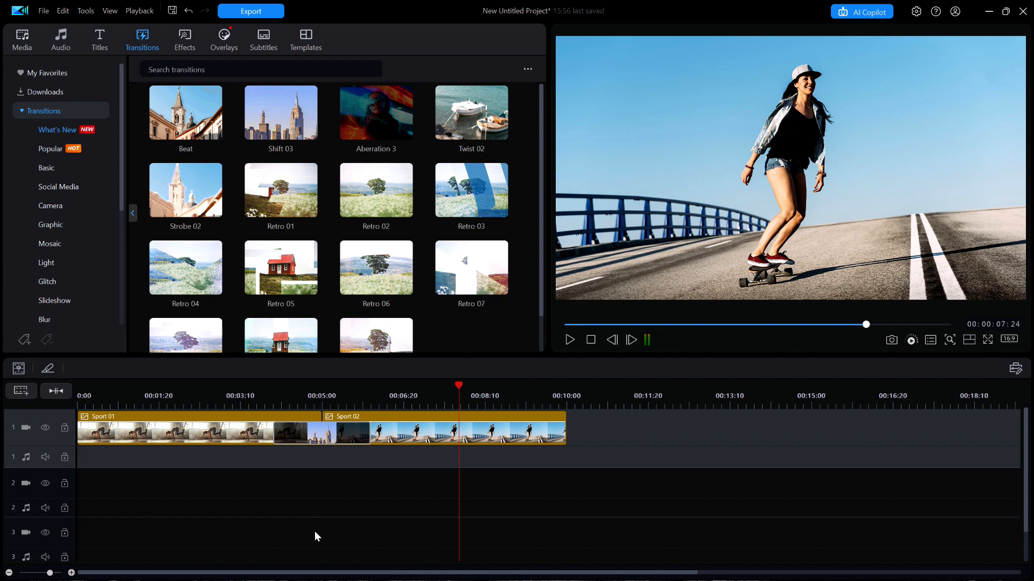
# Replace the transition between the two sport photos with Aberration 3 and play it back
pyautogui.click(379, 122)
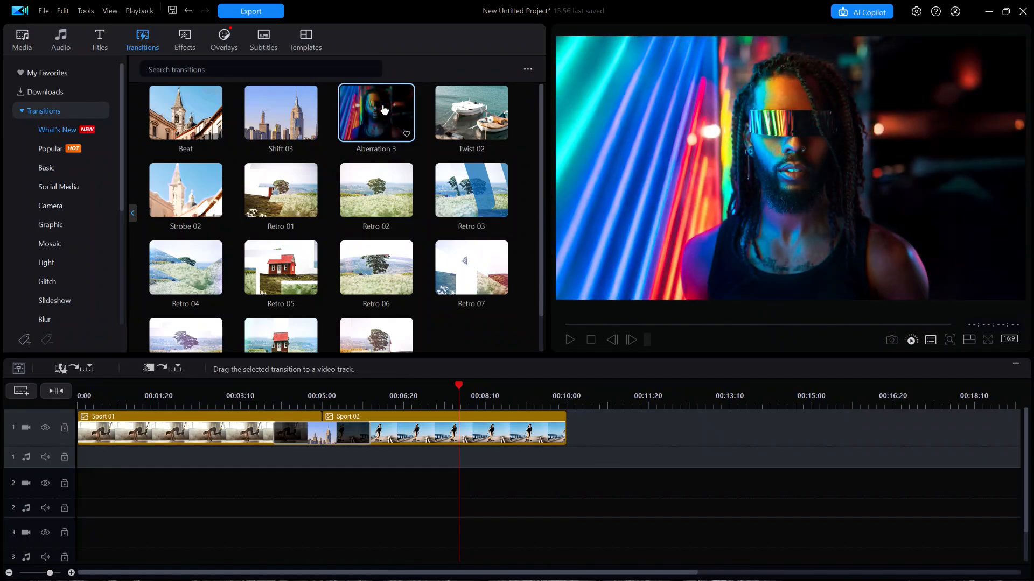
pyautogui.moveTo(382, 111); pyautogui.dragTo(311, 434)
pyautogui.click(264, 396)
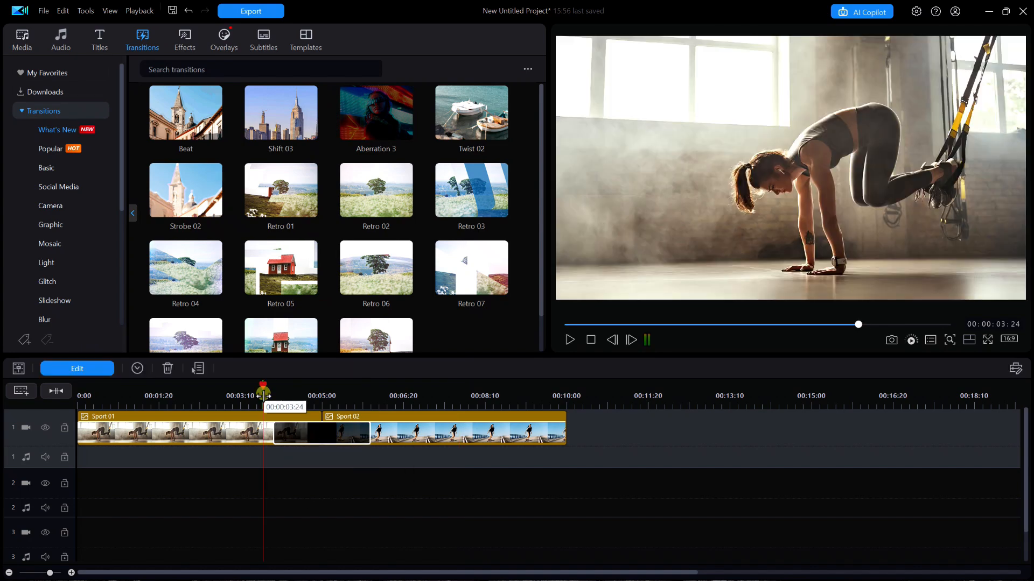
pyautogui.click(290, 431)
pyautogui.press('space')
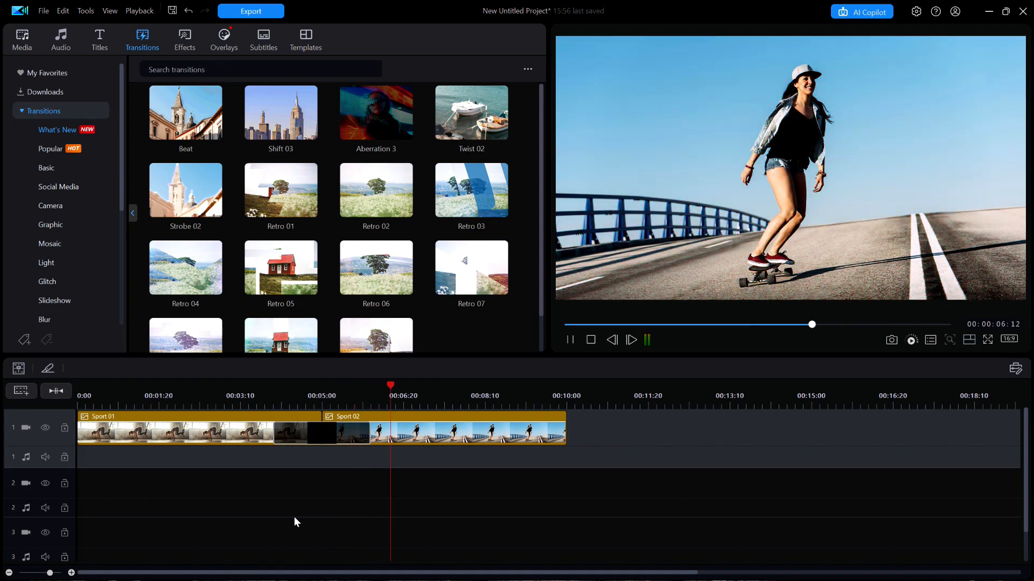
pyautogui.press('space')
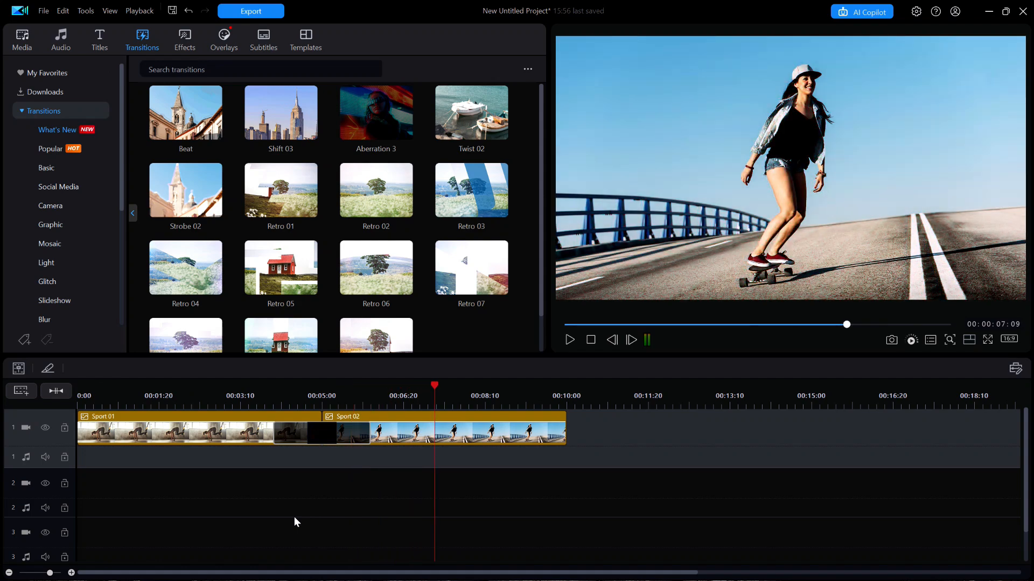
# Swap the transition between Sport 01 and Sport 02 for Twist 02 and preview it on the timeline
pyautogui.click(458, 139)
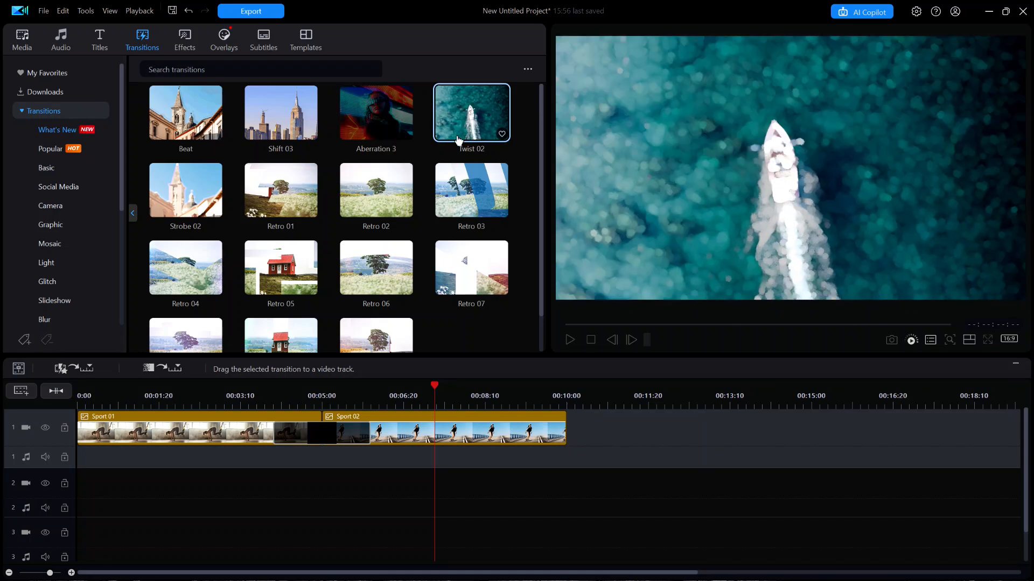
pyautogui.moveTo(476, 119); pyautogui.dragTo(310, 453)
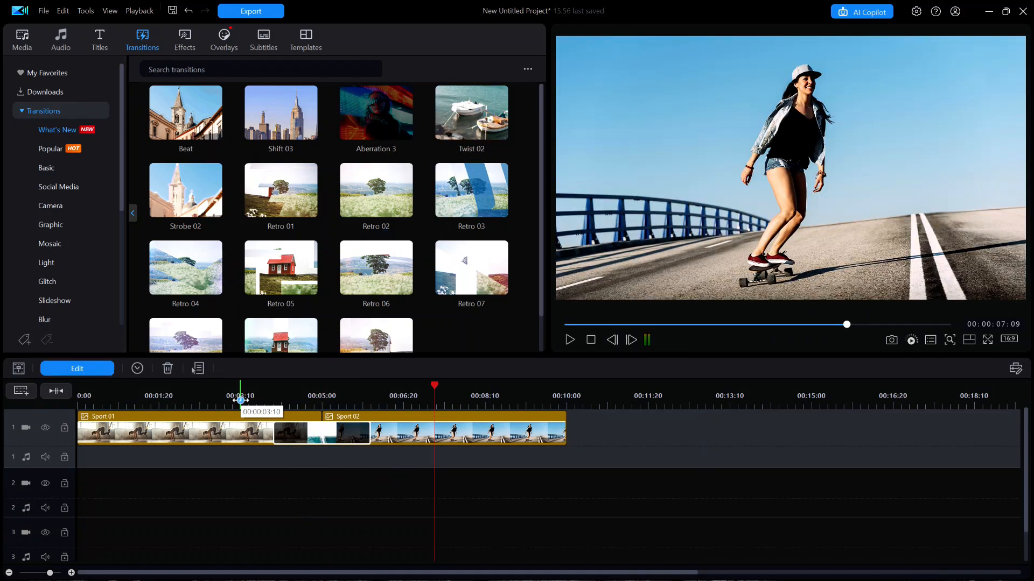
pyautogui.click(240, 399)
pyautogui.press('space')
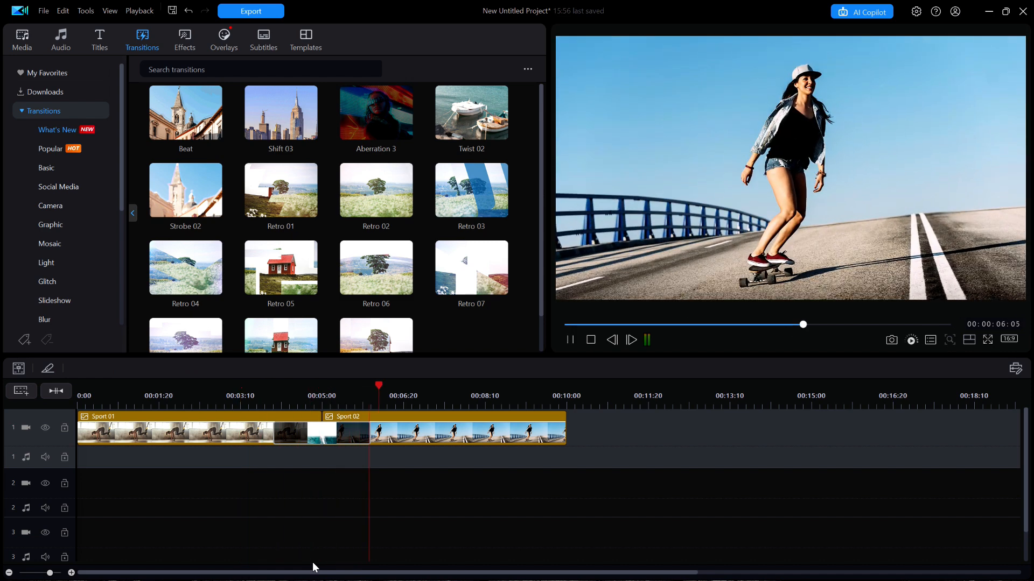
pyautogui.press('space')
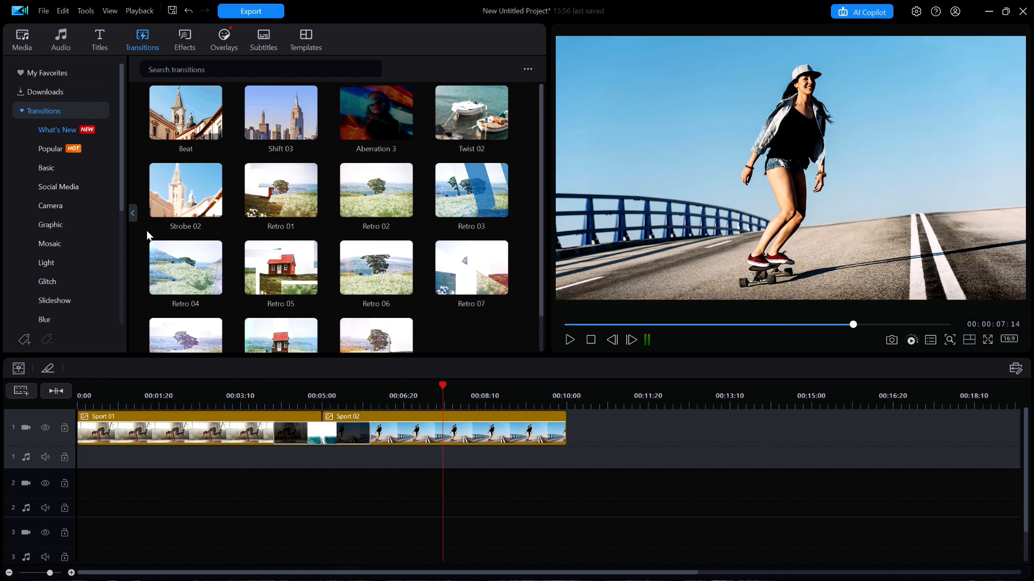
# Replace the transition between Sport 01 and Sport 02 with Strobe 02 and play back the result
pyautogui.click(183, 195)
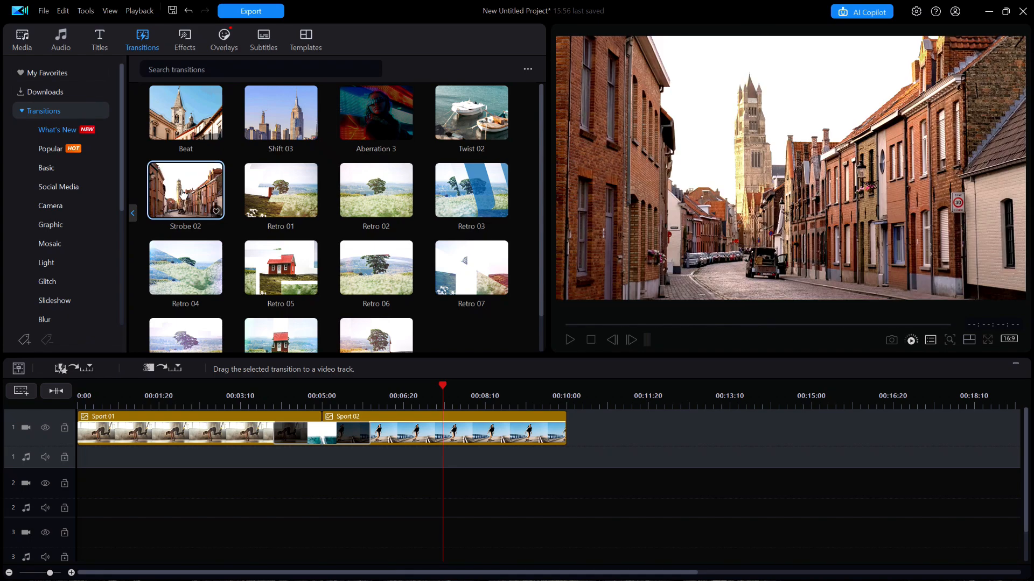
pyautogui.moveTo(183, 195); pyautogui.dragTo(295, 431)
pyautogui.click(243, 396)
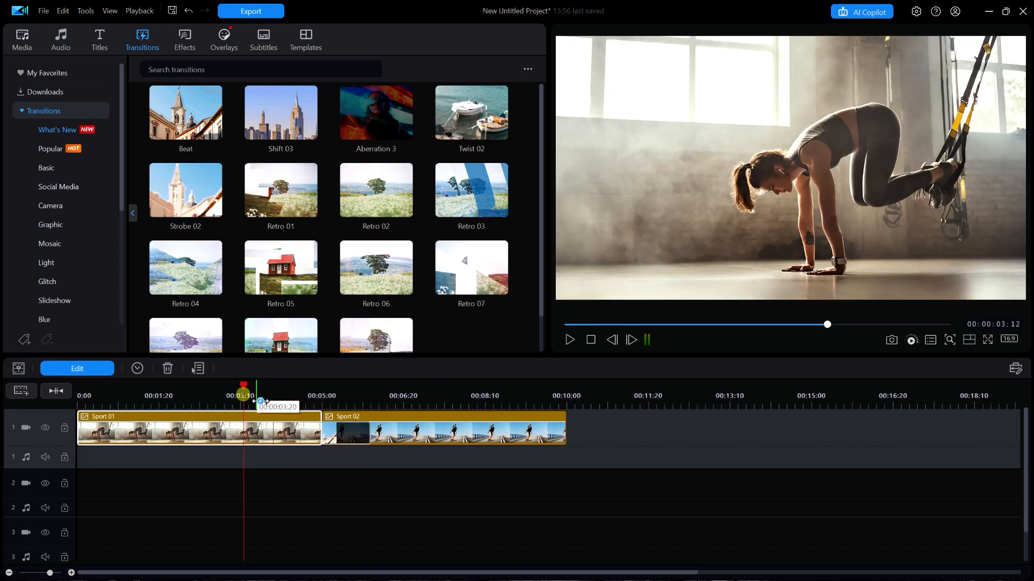
pyautogui.click(374, 528)
pyautogui.press('space')
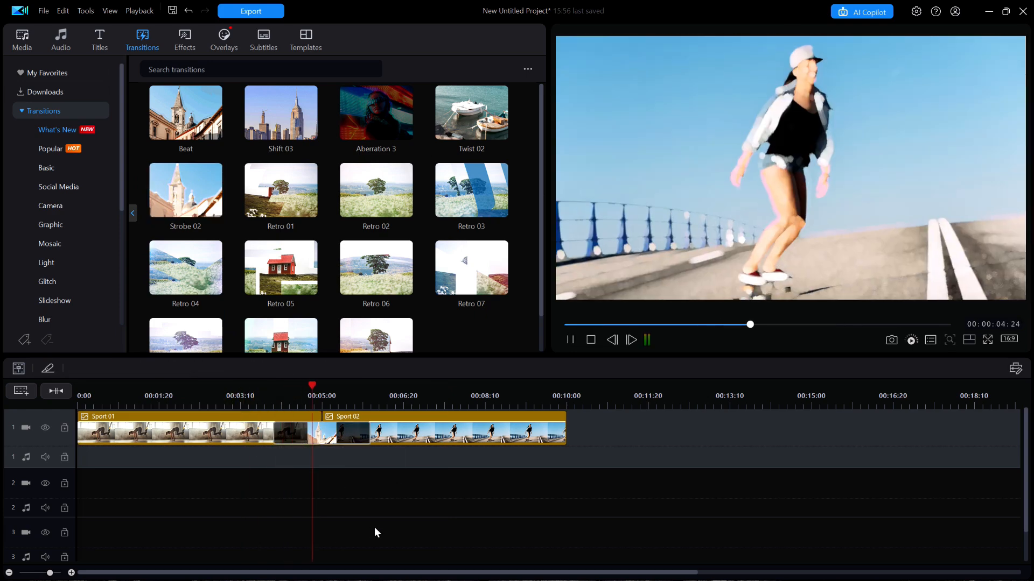
pyautogui.press('space')
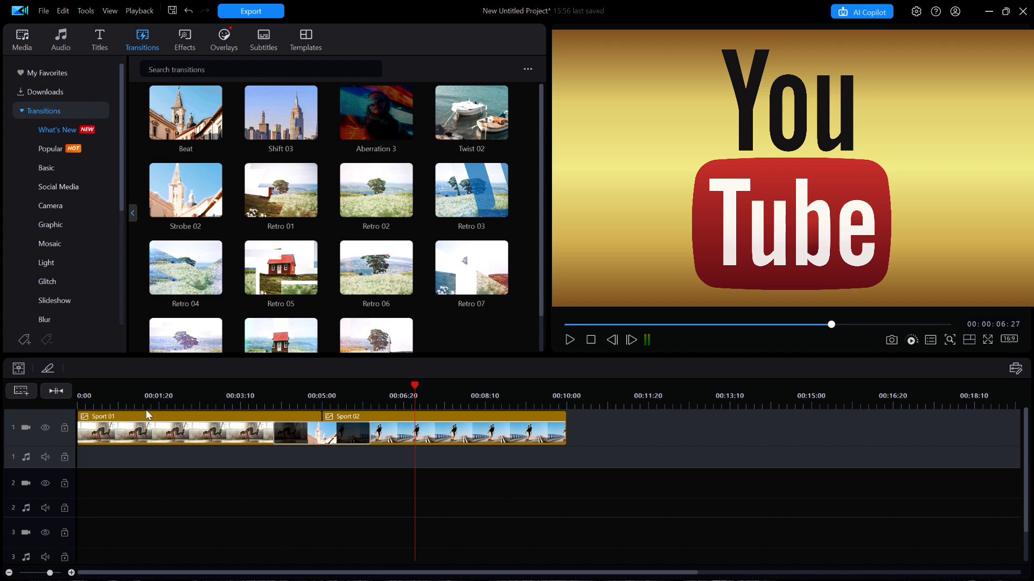
# Switch from the transitions library to the media library
pyautogui.click(26, 40)
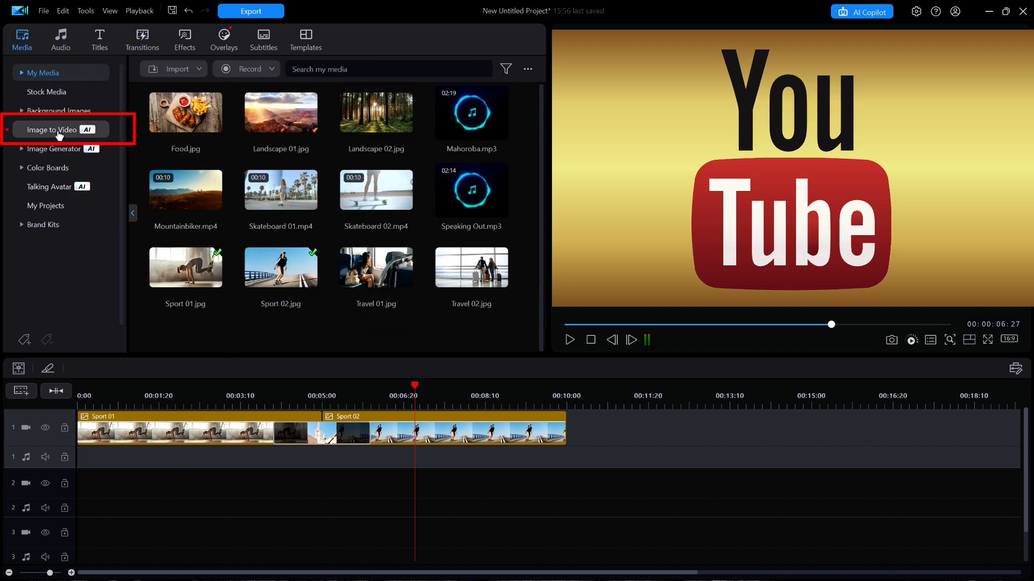